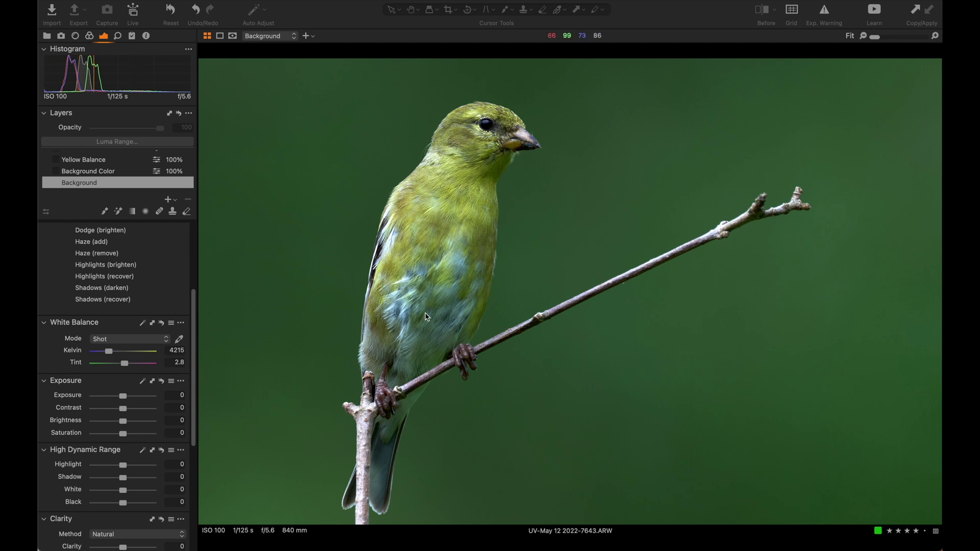
Inspect the bird's head, beak and breast feathers at magnifications up to 300%, comparing them with the whole image
left_click(449, 10)
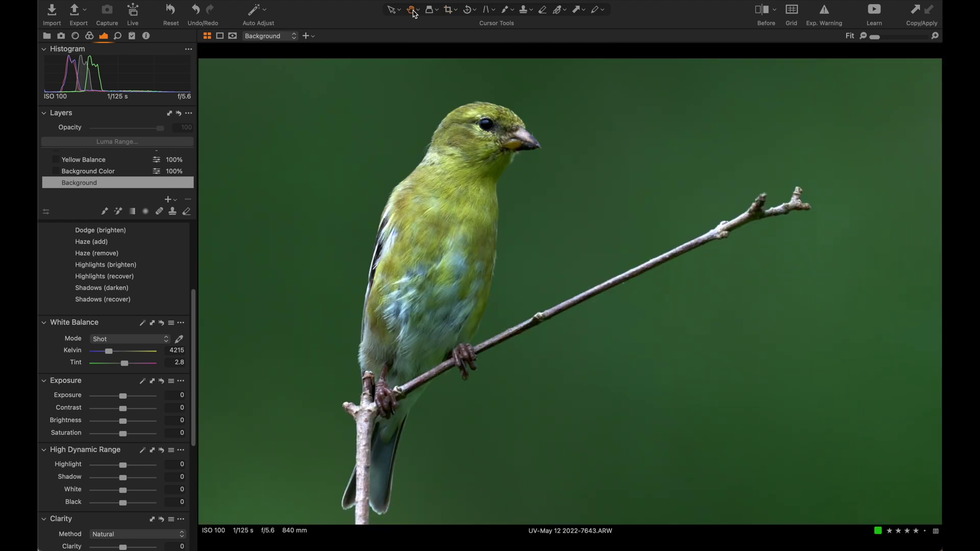
left_click(412, 10)
left_click(444, 195)
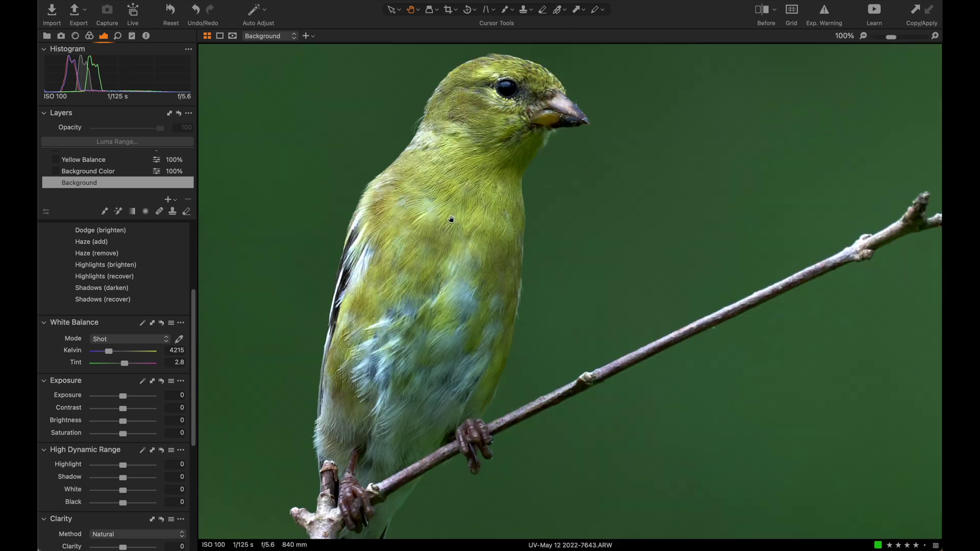
scroll(496, 137, "up", 2)
left_click_drag(581, 157, 560, 317)
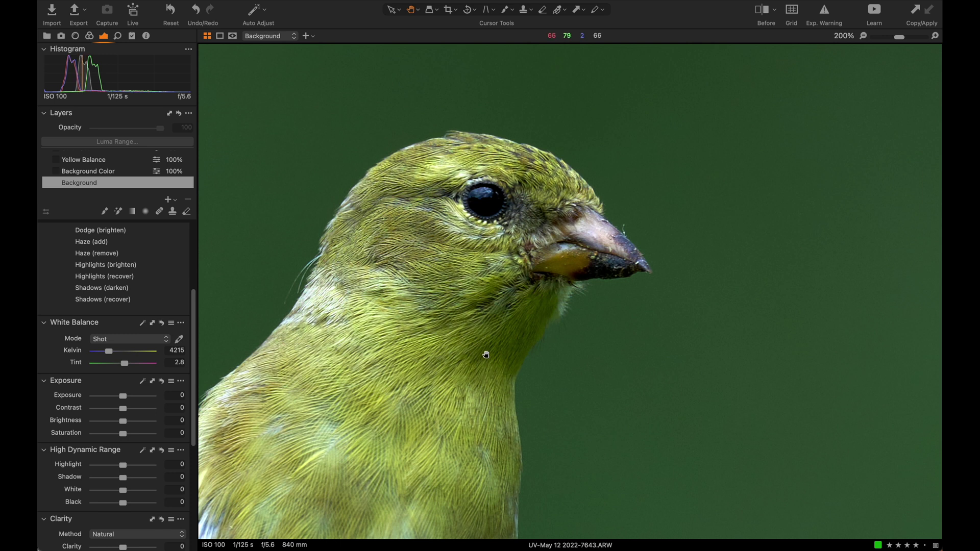
key("super+0")
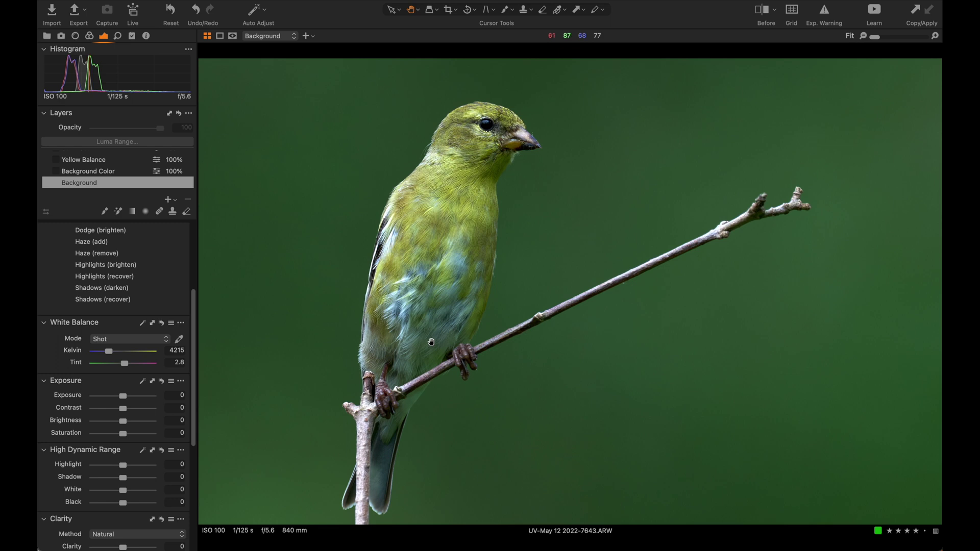
key("super+equal")
key("super+0")
left_click(463, 163)
left_click(462, 162)
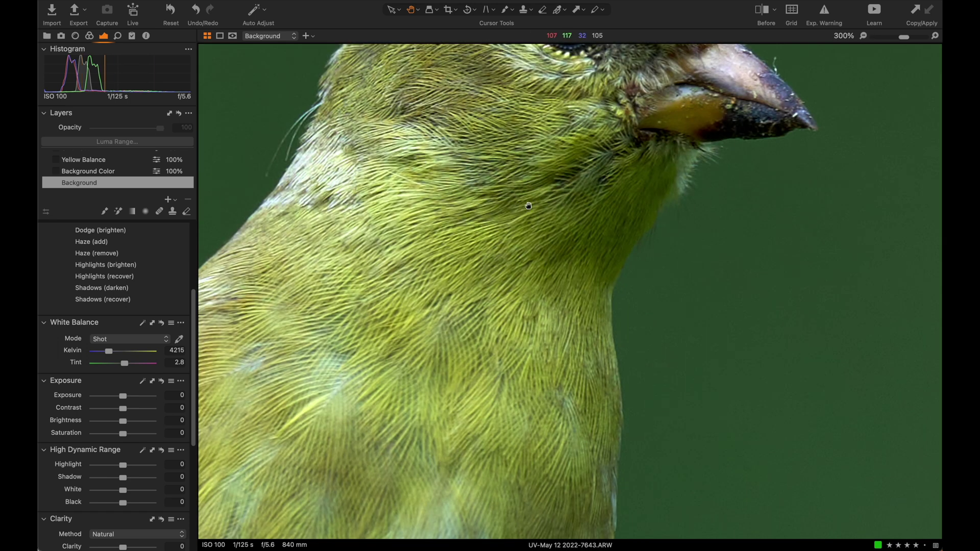
left_click(492, 257)
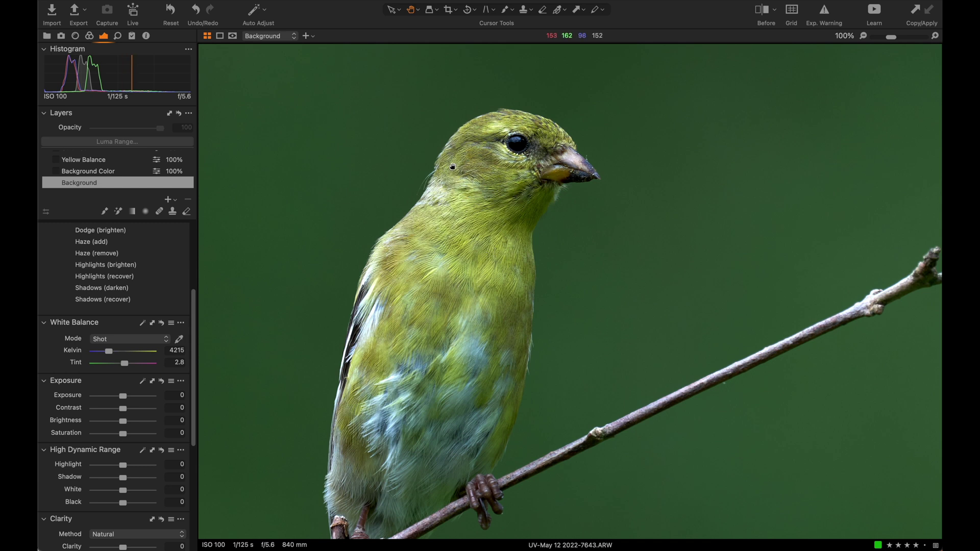
Reset the background layer's Levels and apply the automatic Levels adjustment
left_click(259, 11)
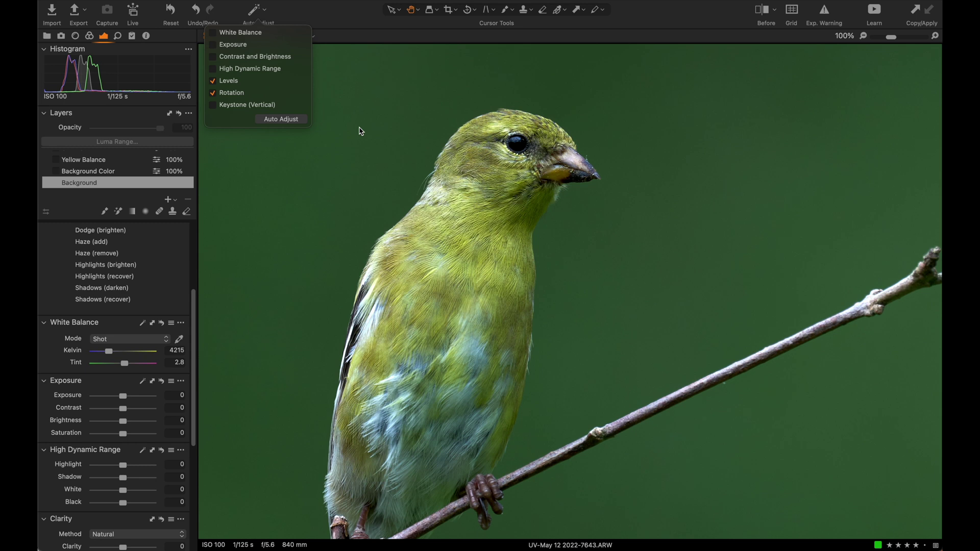
left_click(307, 190)
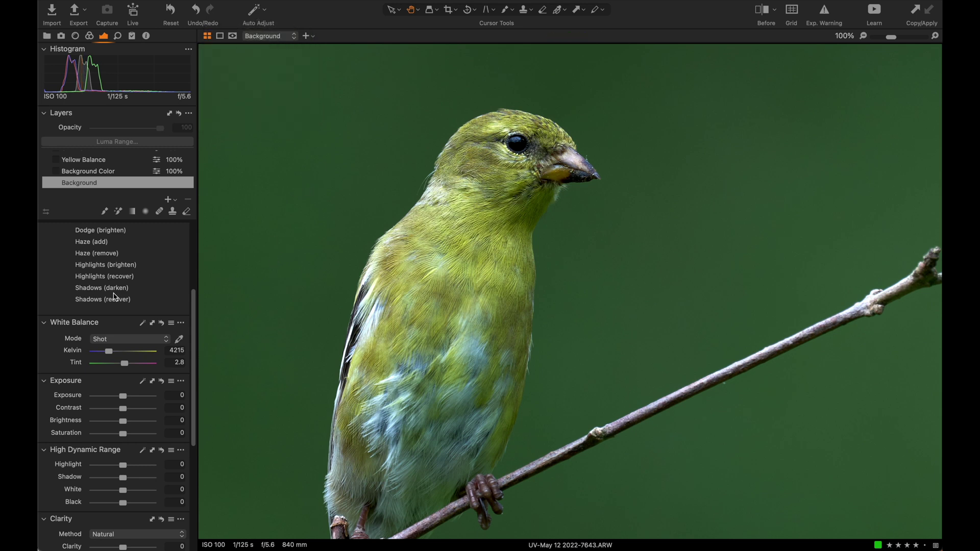
scroll(131, 301, "down", 5)
scroll(135, 306, "down", 2)
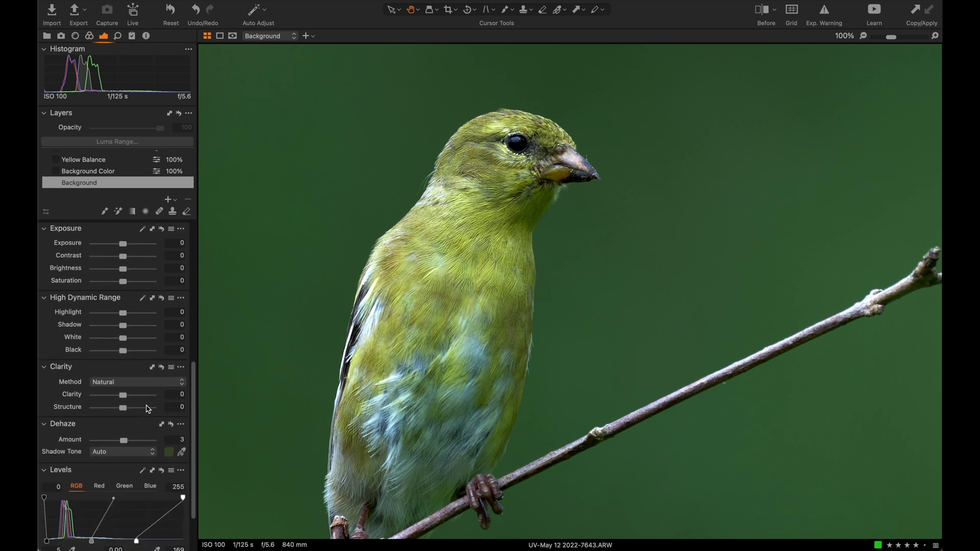
scroll(148, 408, "down", 2)
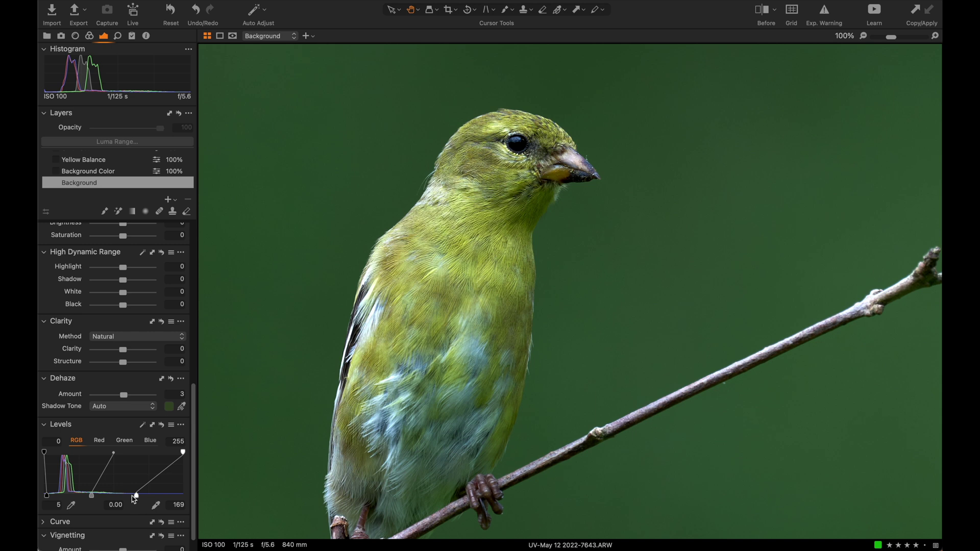
left_click(161, 425)
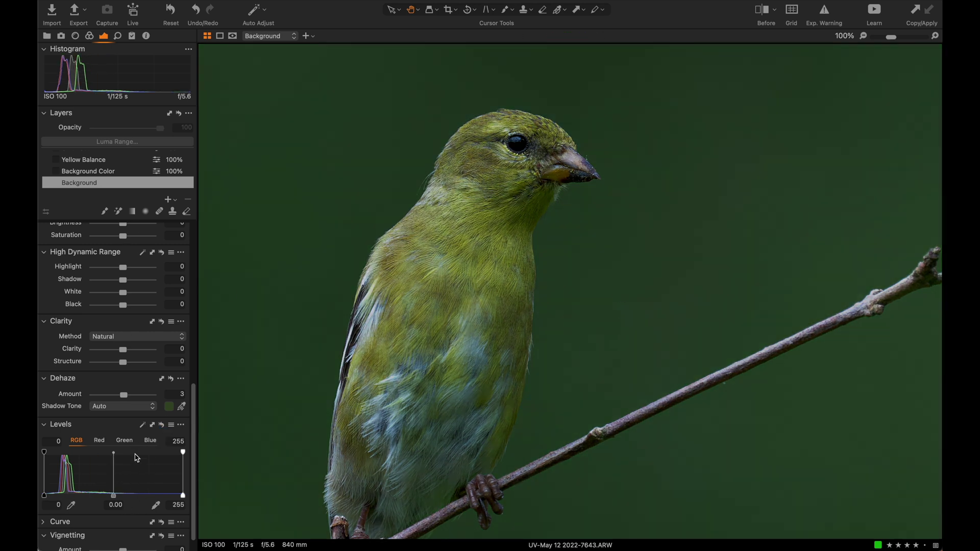
left_click(143, 426)
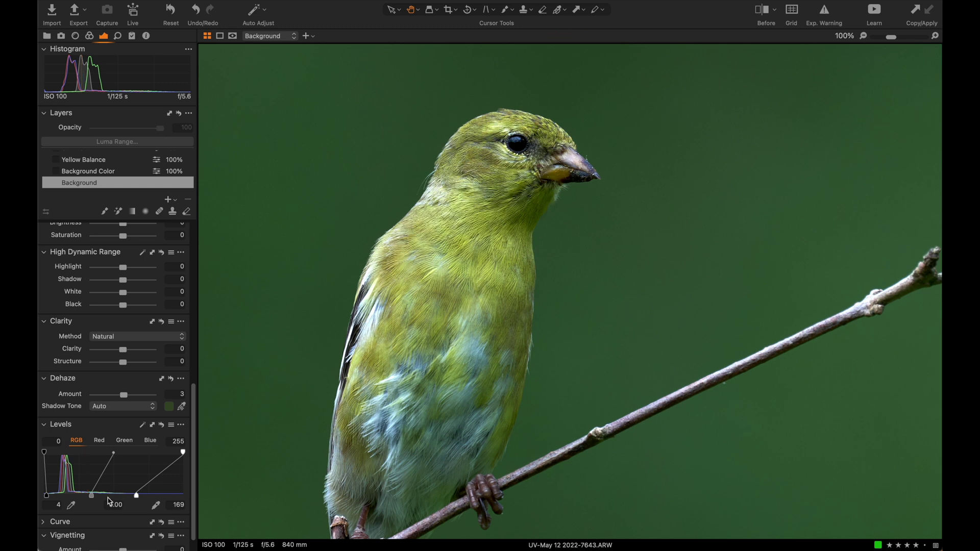
Try the Levels white point at 189 and reset the Levels to return to the automatic adjustment
mouse_move(137, 496)
left_mouse_down()
mouse_move(171, 496)
mouse_move(146, 496)
left_mouse_up()
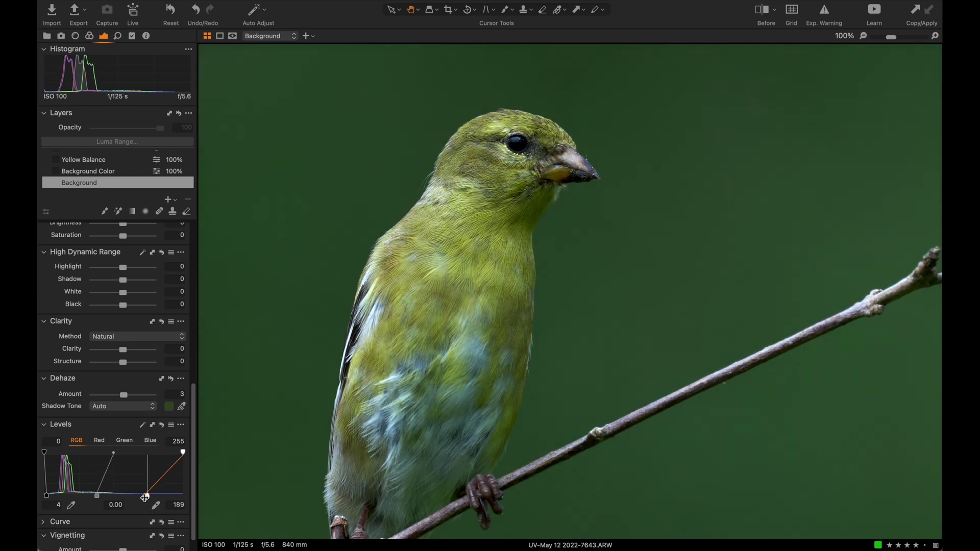
left_click(161, 426)
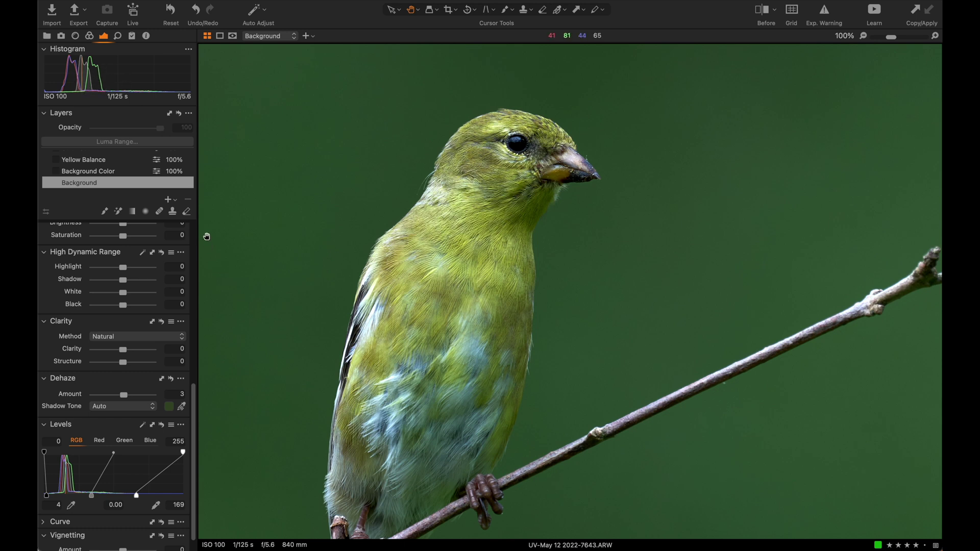
Set the High Dynamic Range Shadow value to 20 on the background layer
scroll(131, 399, "up", 12)
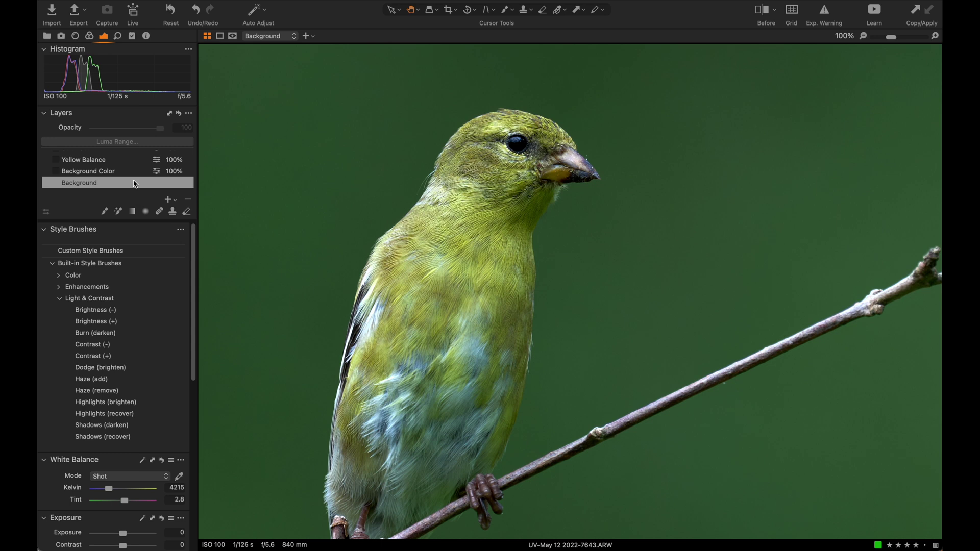
scroll(149, 370, "down", 5)
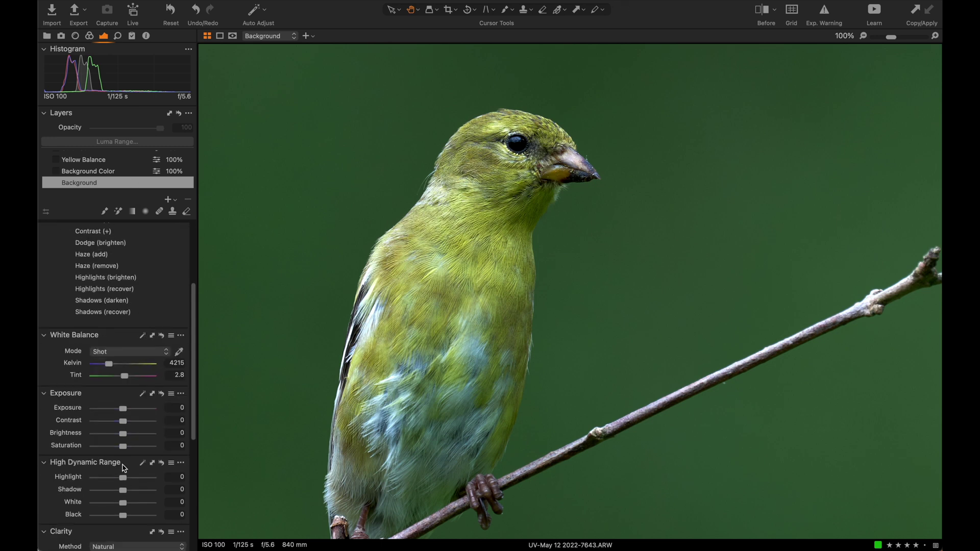
left_click(181, 489)
type("20")
key("Return")
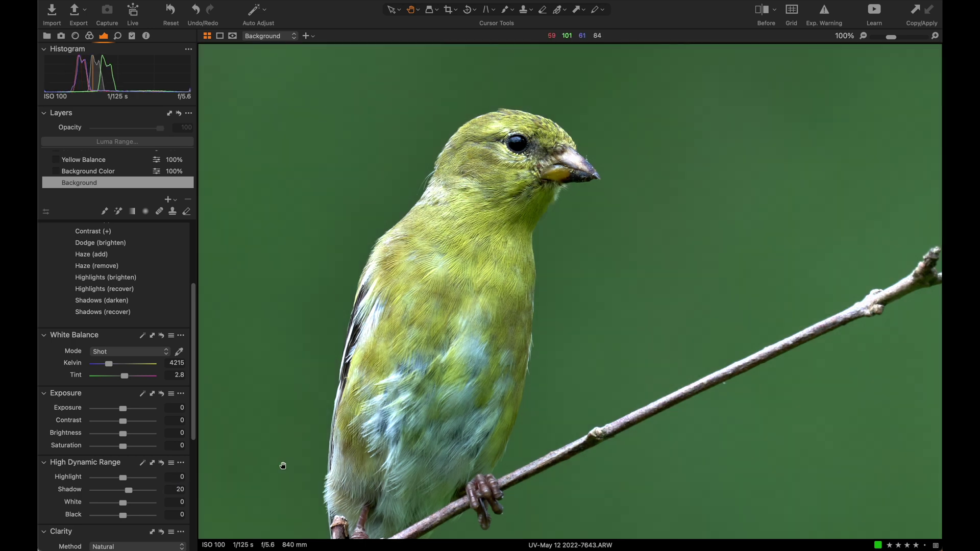
Set the High Dynamic Range Black value to -20 on the background layer
double_click(413, 293)
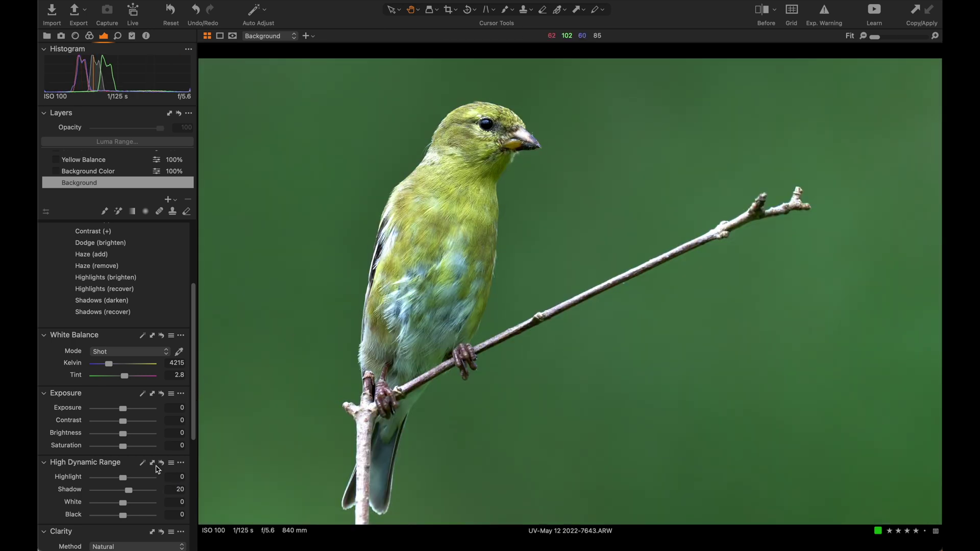
left_click(174, 514)
type("-2")
key("Return")
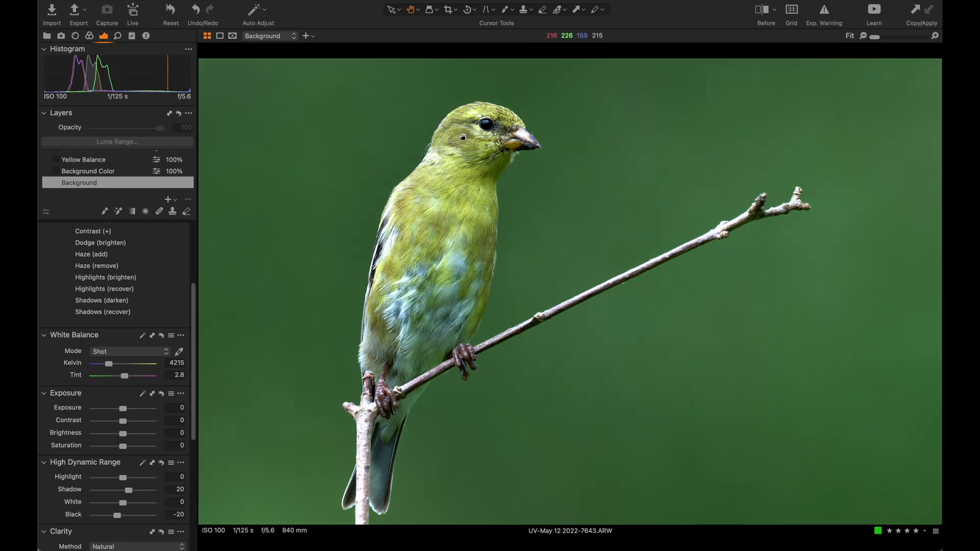
Enable and select the Background Color layer, display its mask, and activate the Magic Brush
left_click(485, 164)
scroll(485, 163, "up", 2)
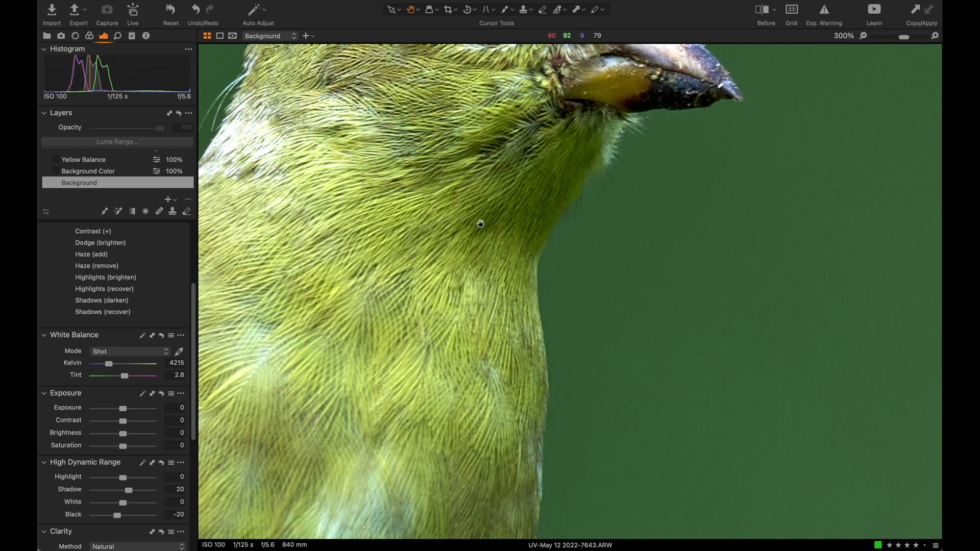
scroll(498, 218, "down", 2)
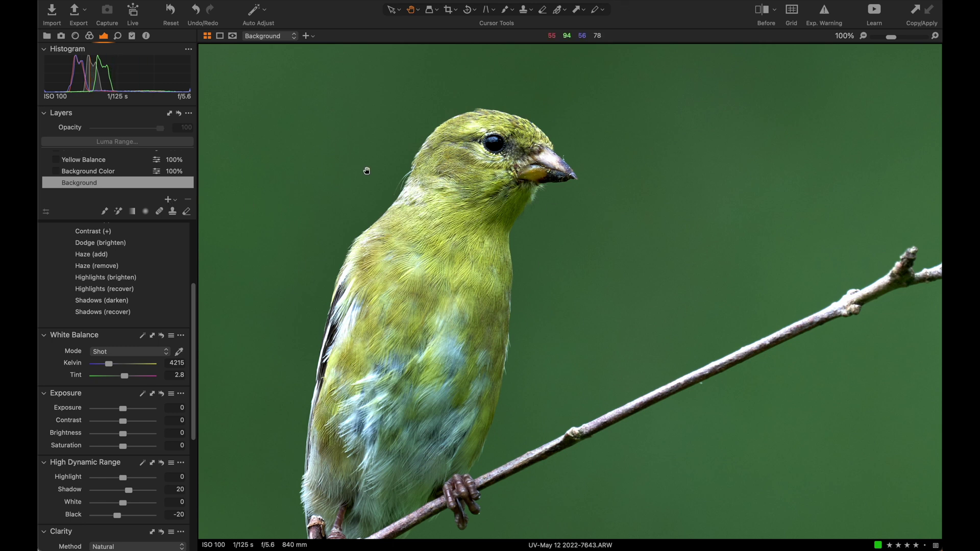
double_click(303, 185)
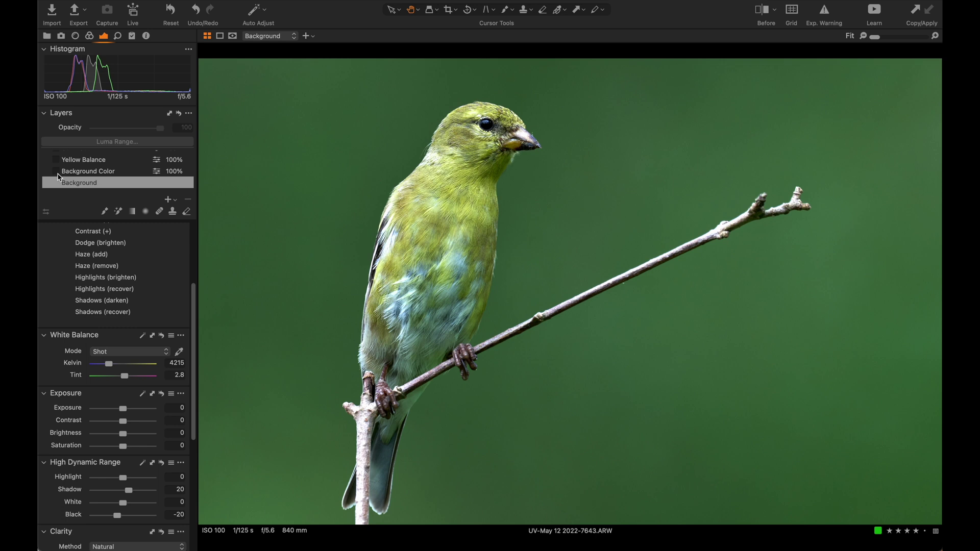
left_click(56, 172)
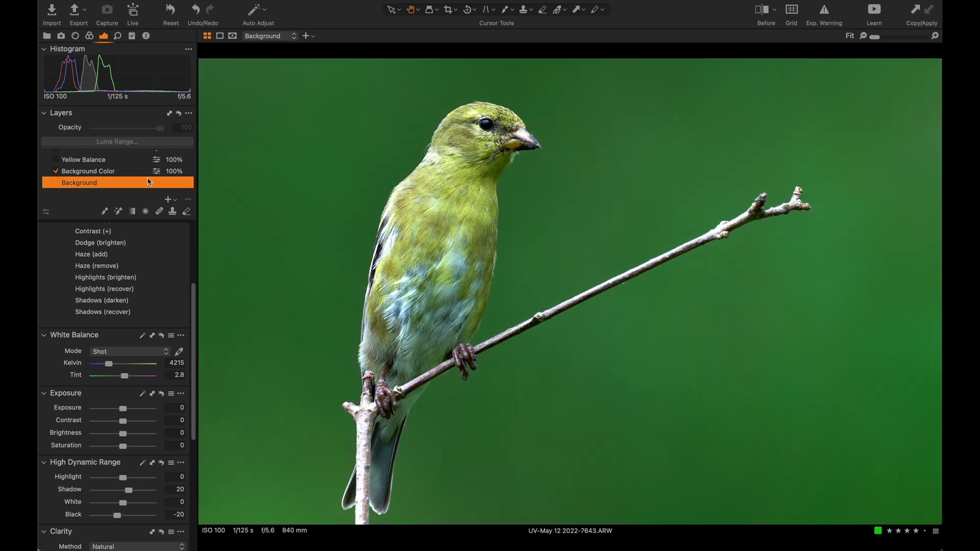
left_click(100, 172)
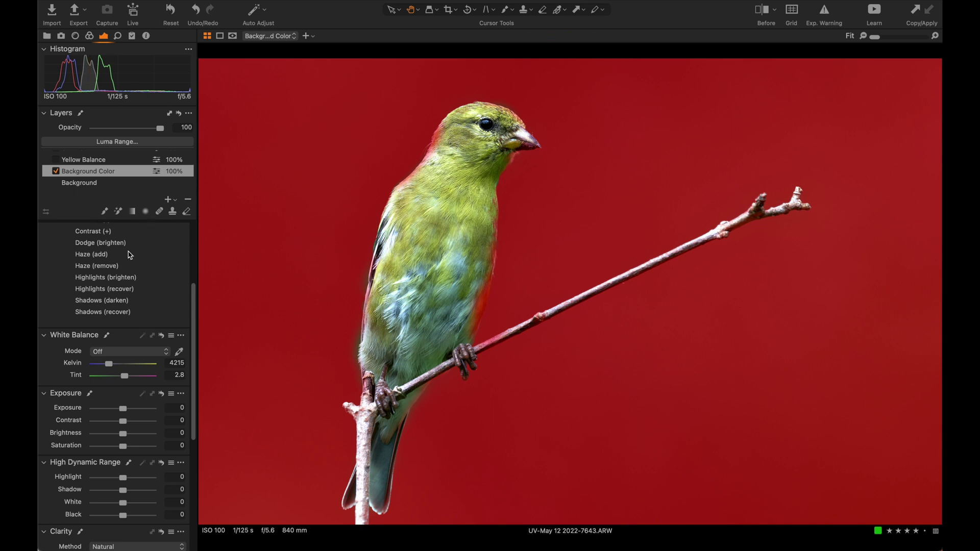
left_click(119, 213)
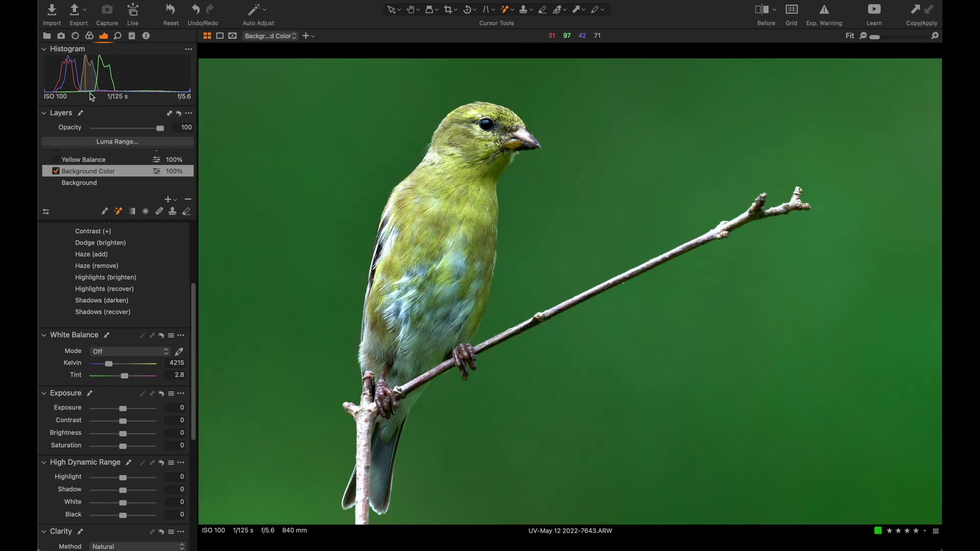
Review the Background Color layer's green range and saturation in the advanced Color Editor
left_click(91, 38)
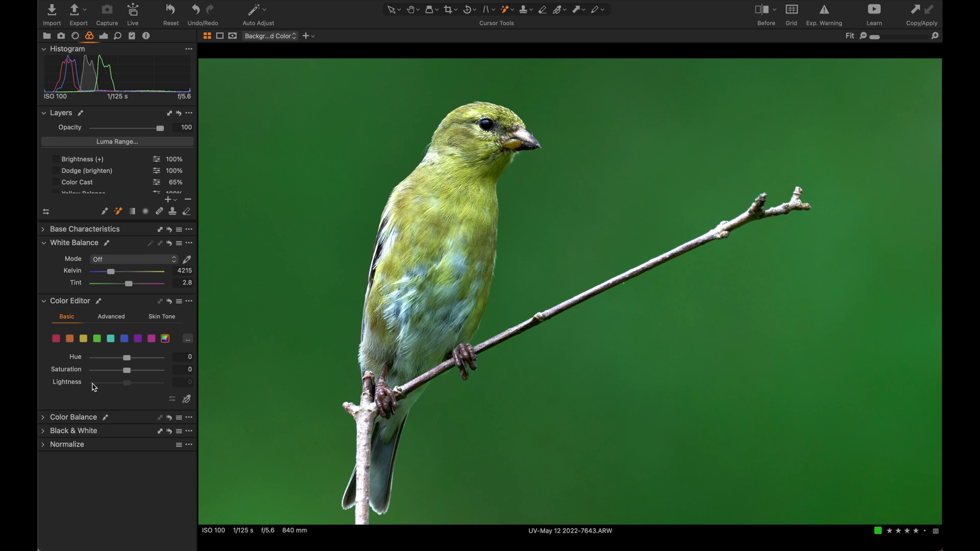
left_click(113, 319)
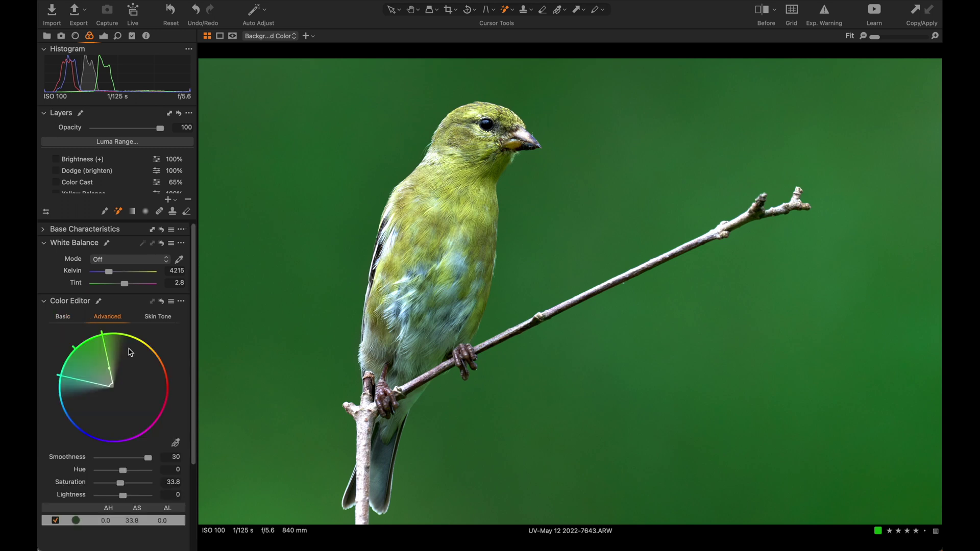
left_click(176, 443)
scroll(143, 168, "down", 1)
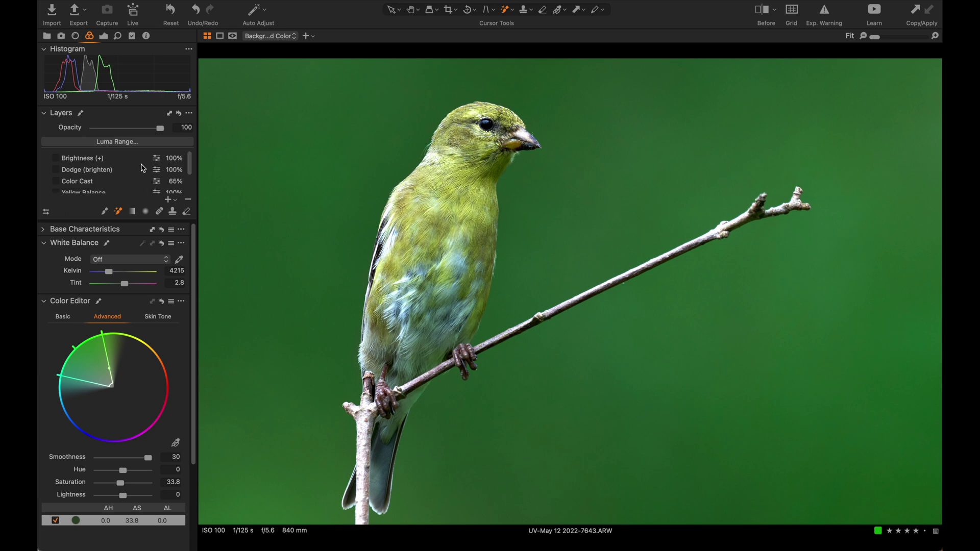
Enable the Yellow Balance layer and check its mask and advanced Color Editor adjustment
scroll(84, 181, "down", 1)
left_click(72, 184)
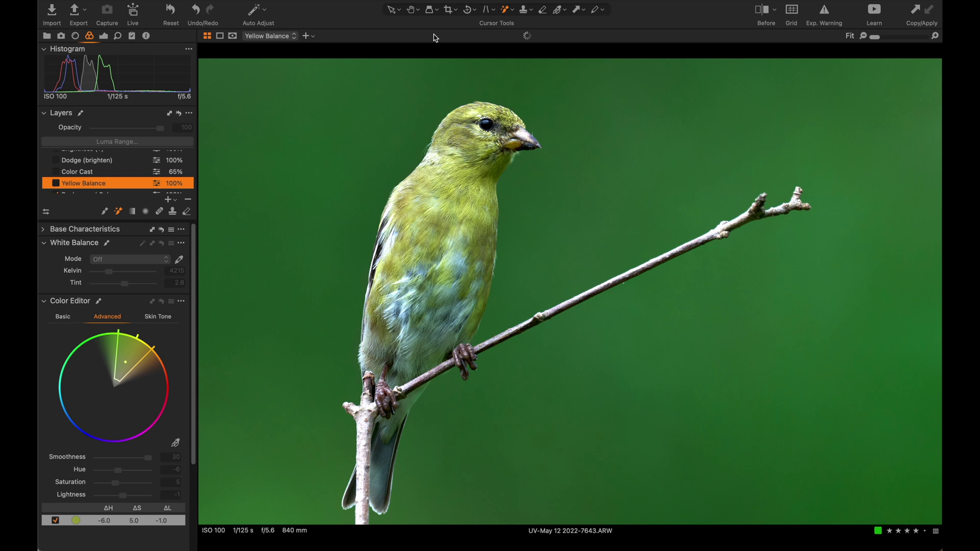
left_click(56, 184)
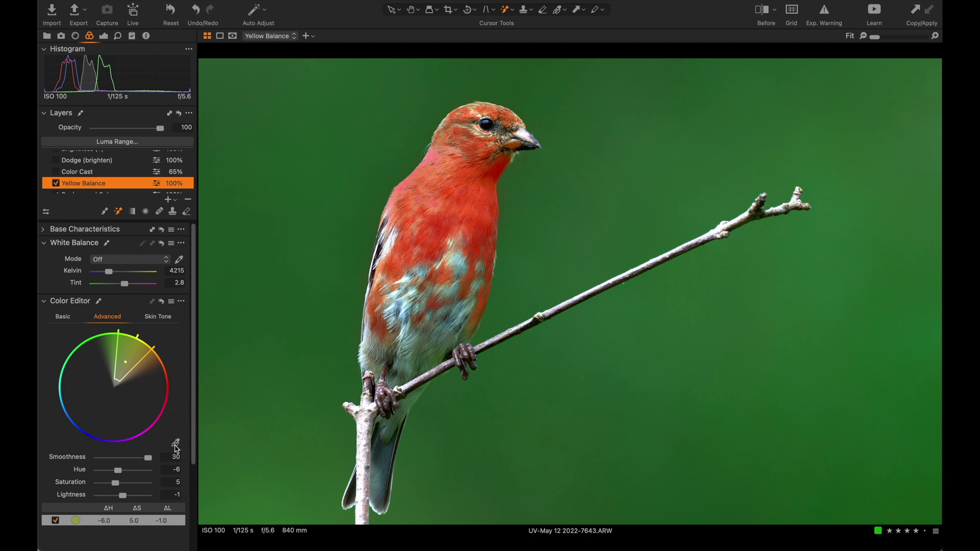
left_click(179, 444)
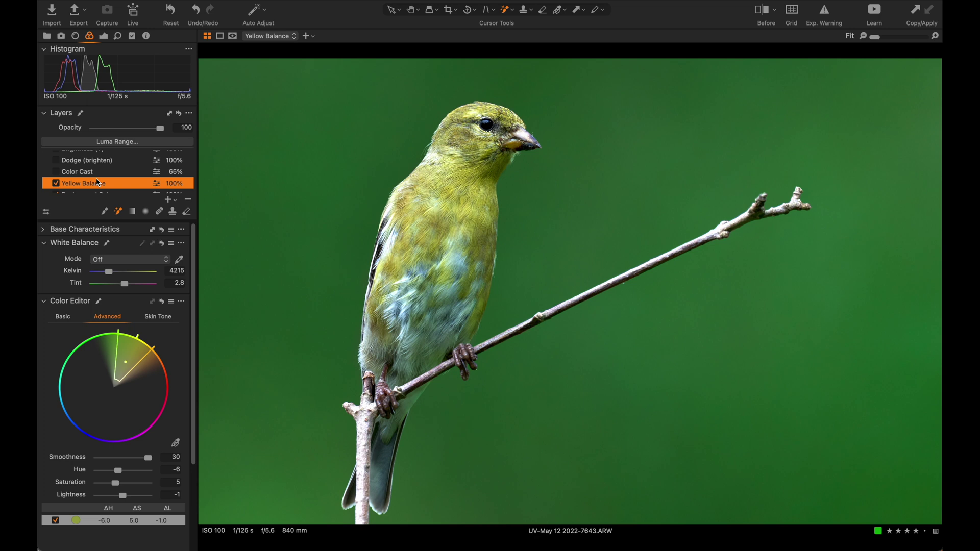
Enable and select the Color Cast layer, display its mask at 100% zoom, and bring up the exposure adjustments
key("z")
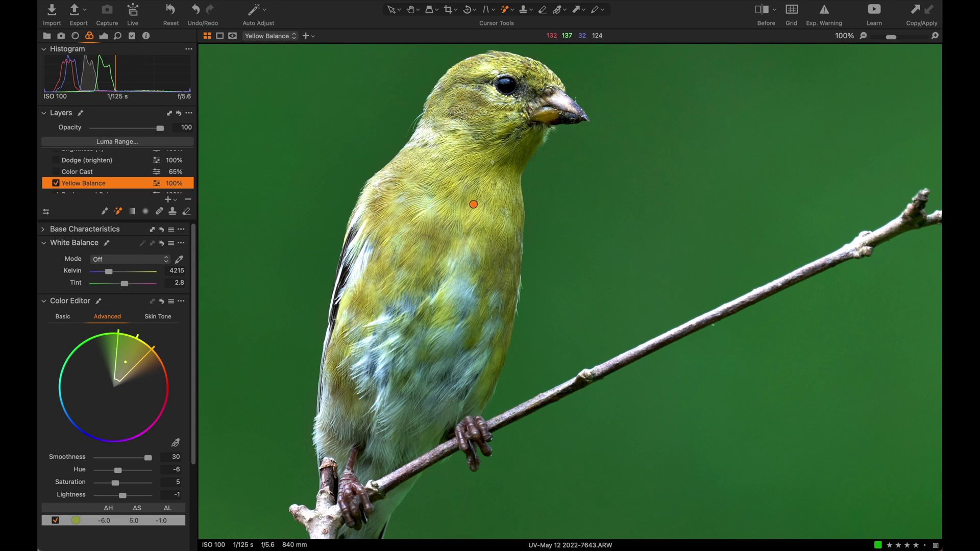
left_click(64, 171)
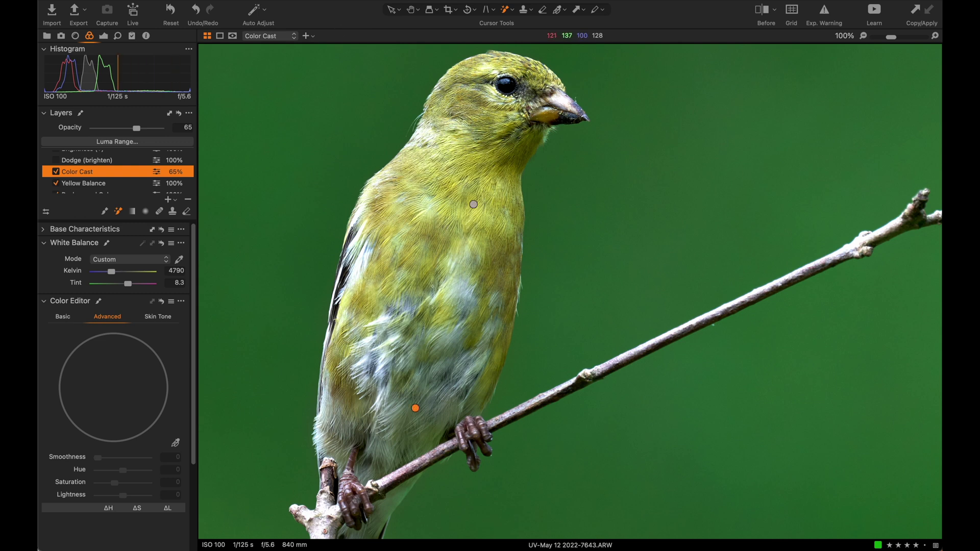
key("m")
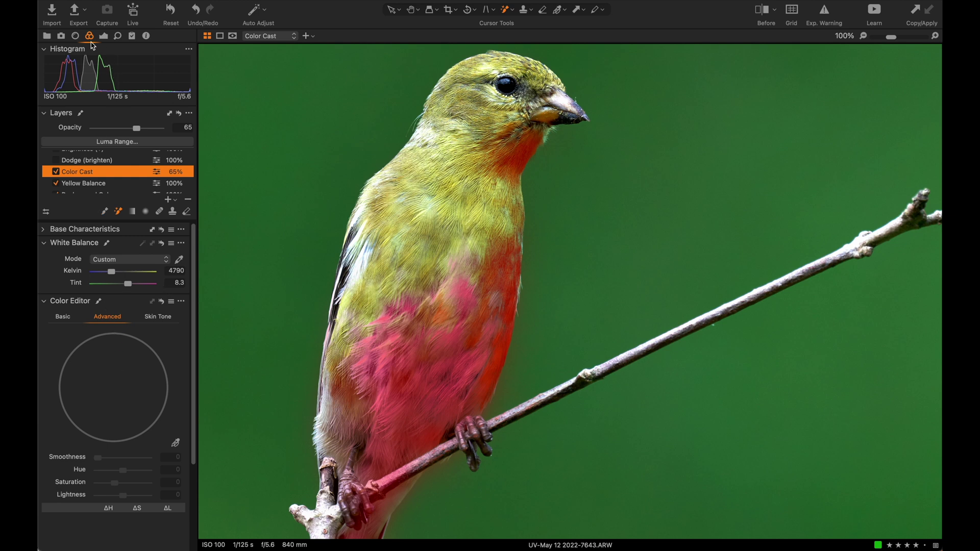
left_click(103, 37)
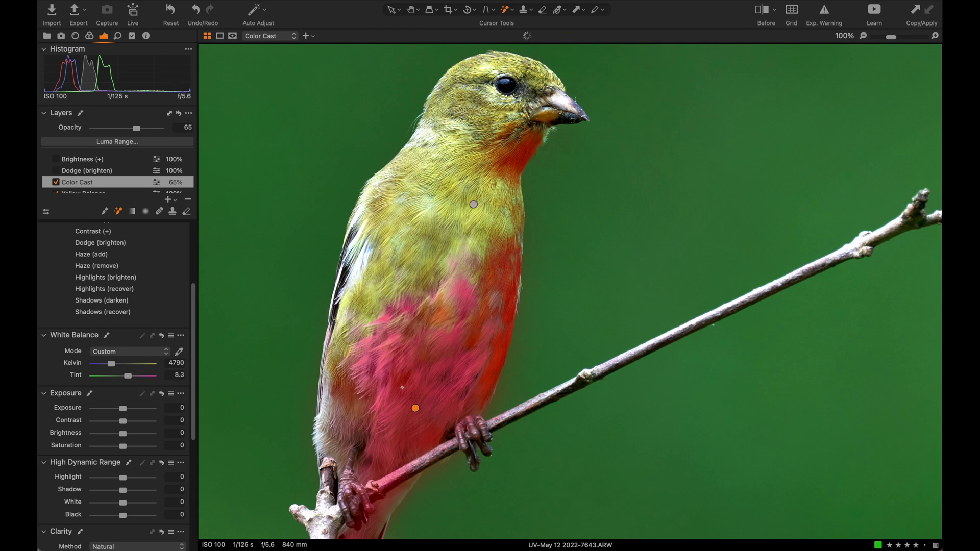
Hide the Color Cast mask and compare the bird with the layer's white balance adjustment reset and restored
key("m")
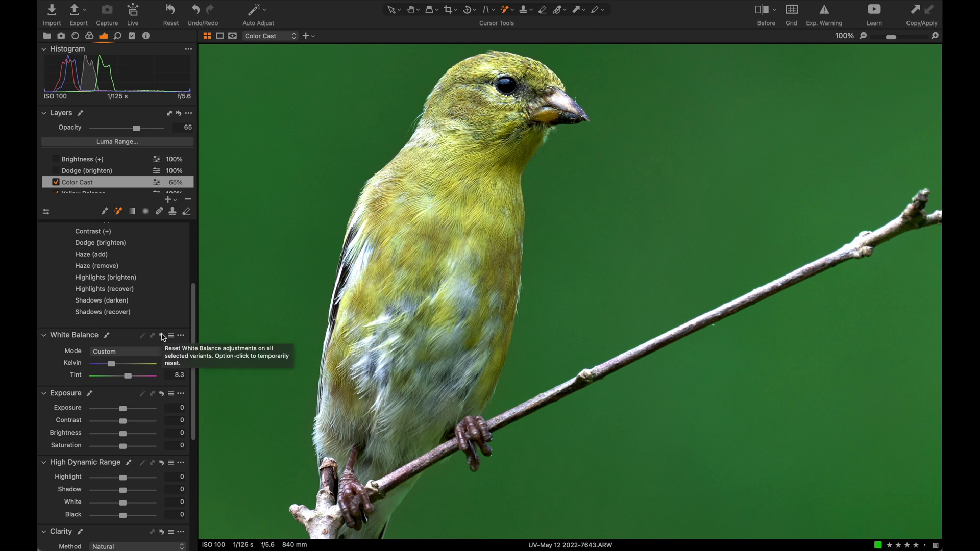
left_click(162, 336)
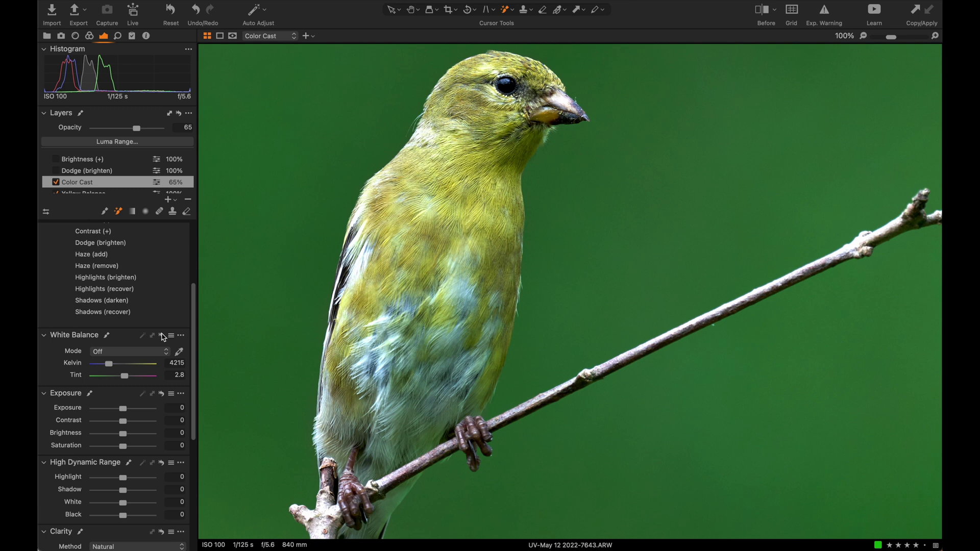
key("super+z")
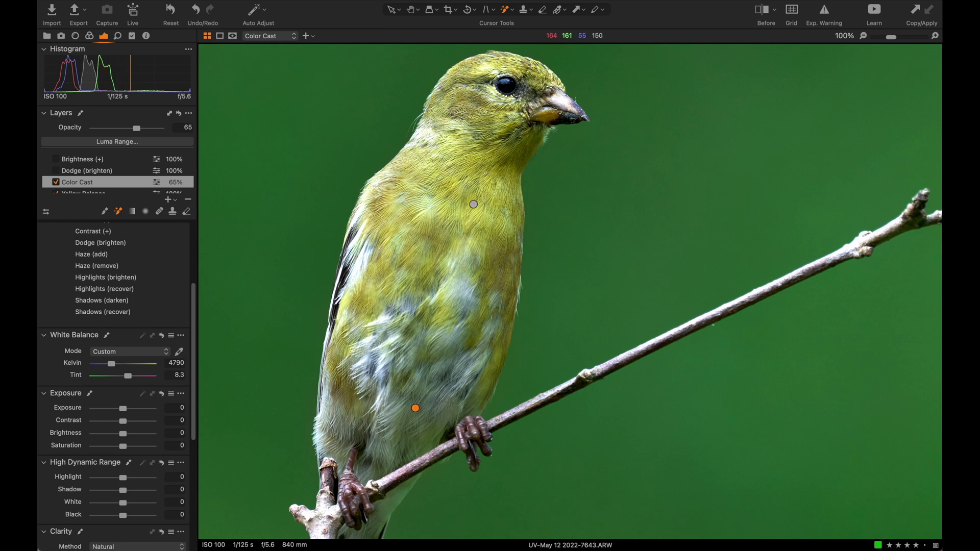
key("super+0")
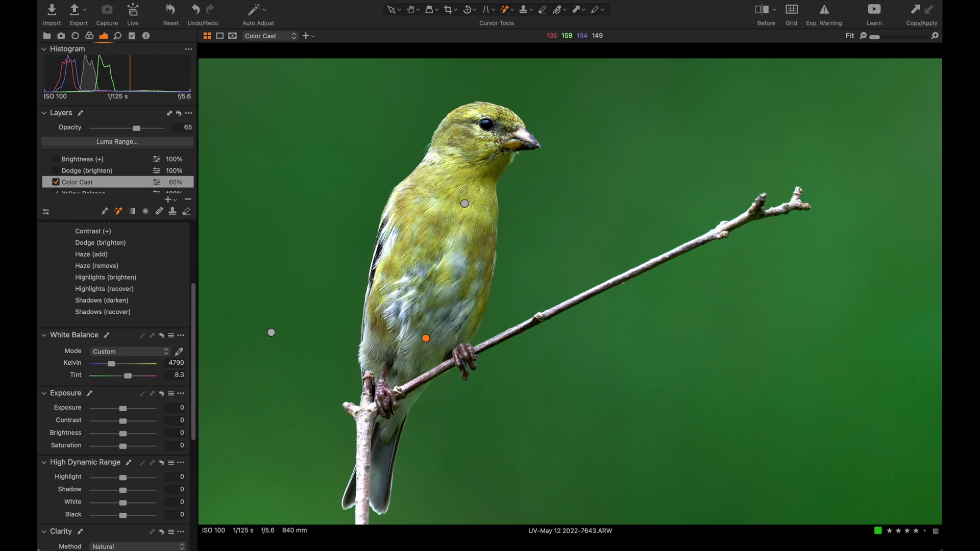
Enable and select the Dodge (brighten) layer and compare its effect on the bird's eye at 500% zoom with the layer off and on
left_click(79, 172)
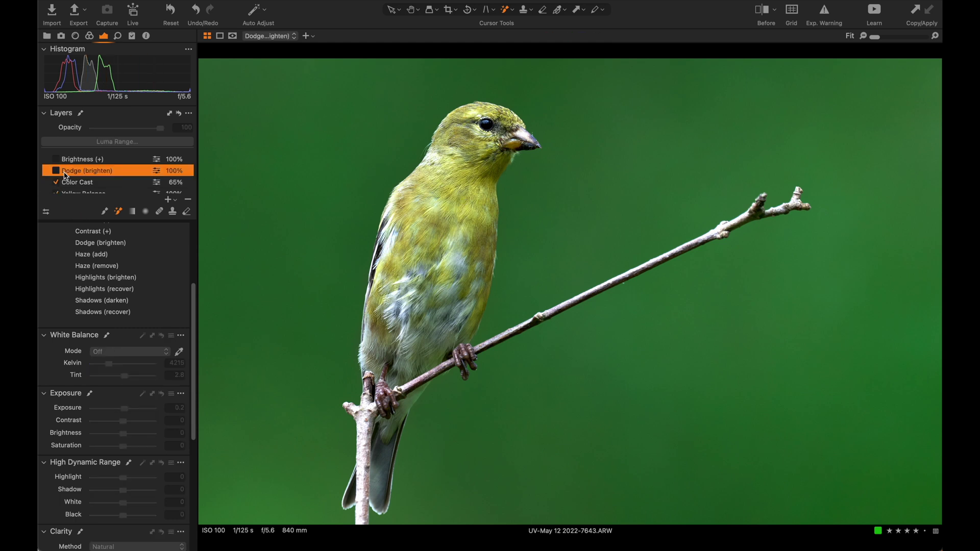
left_click(57, 171)
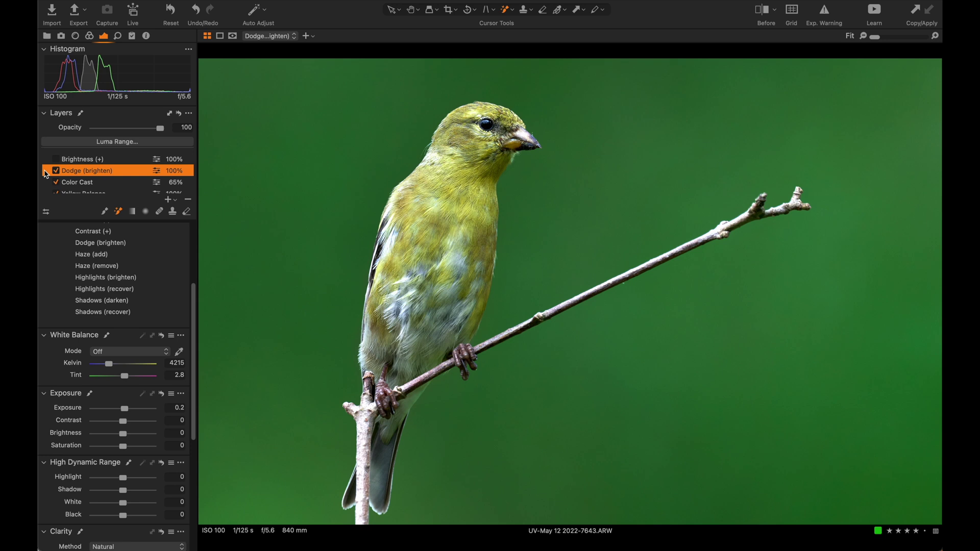
scroll(491, 124, "up", 5)
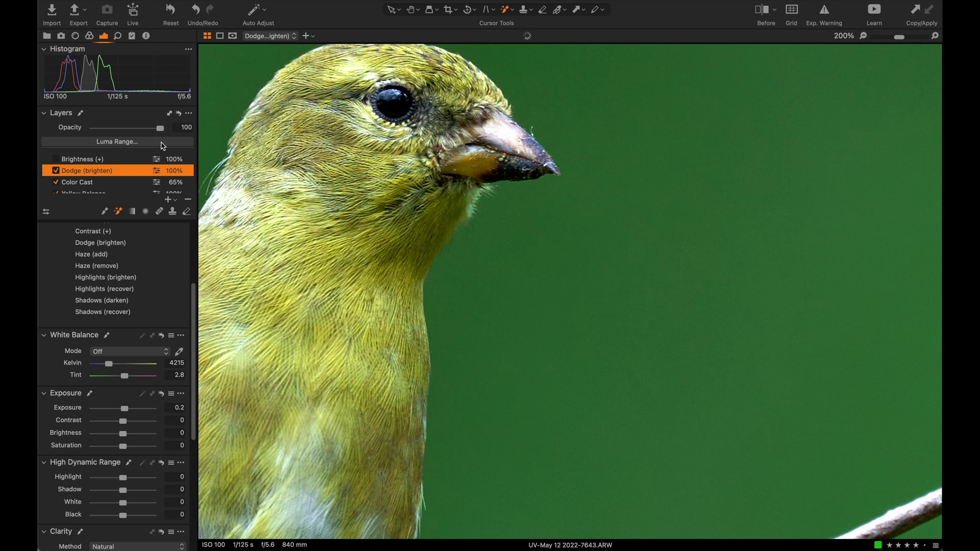
scroll(408, 102, "up", 3)
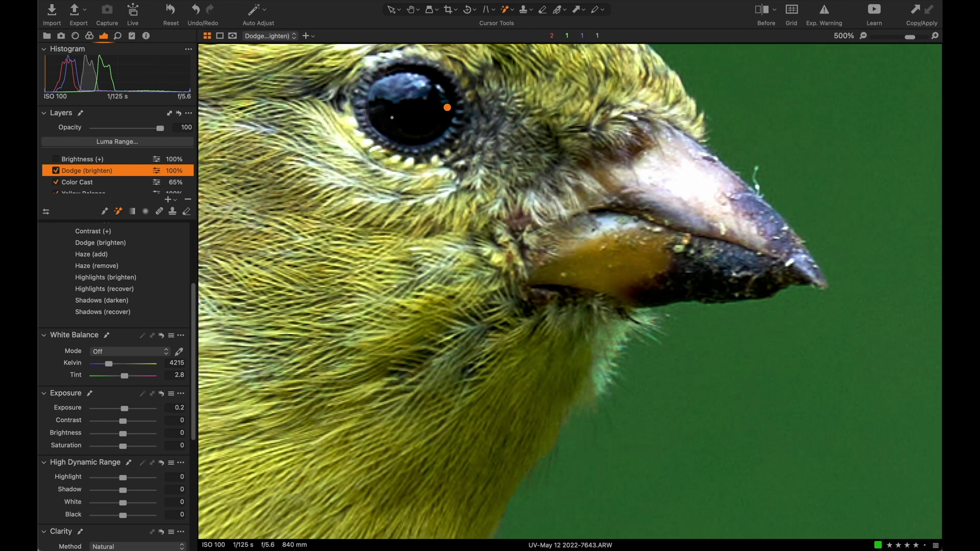
left_click(56, 171)
left_click(56, 171)
left_click(56, 171)
left_click(56, 171)
Enable and select the Brightness (+) layer and compare the whole photo with the Brightness and Dodge layers off and on
left_click(76, 160)
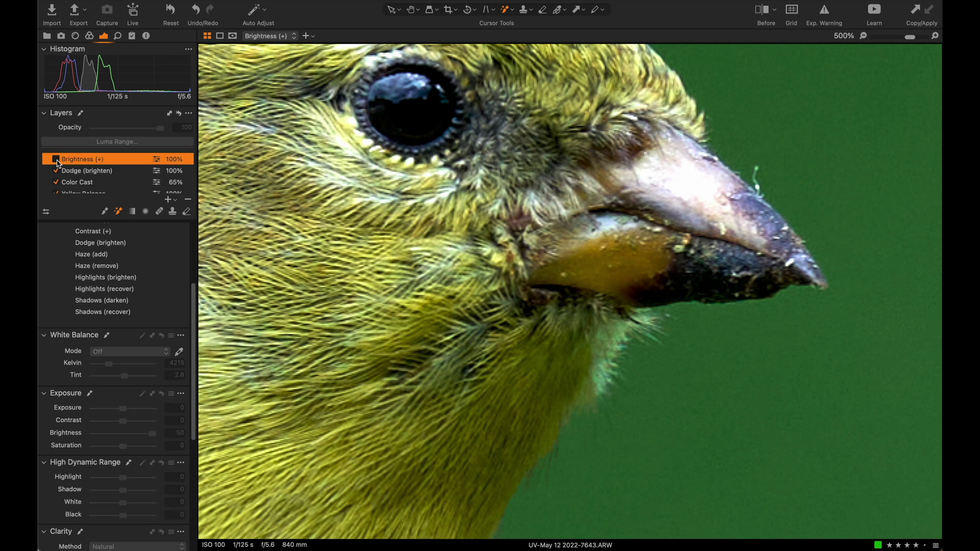
left_click(56, 159)
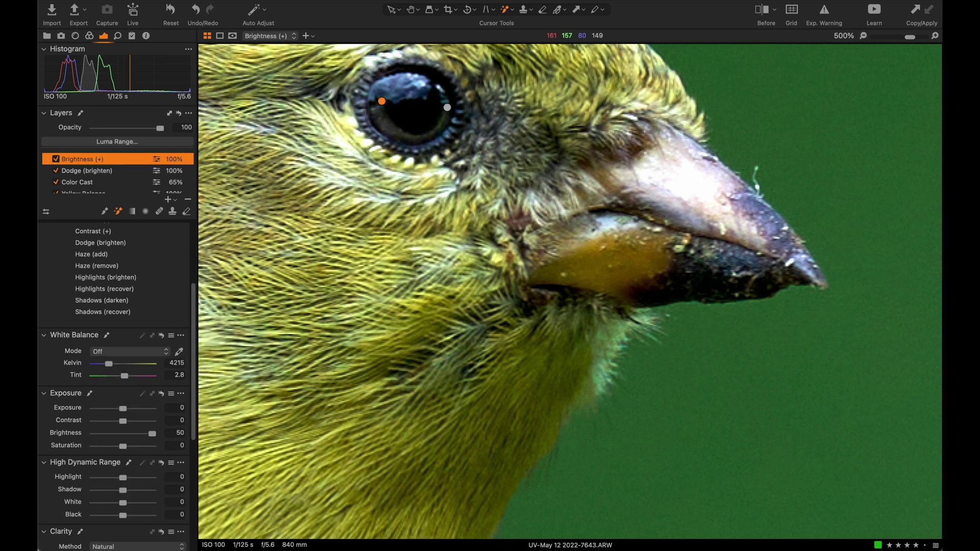
key("super+0")
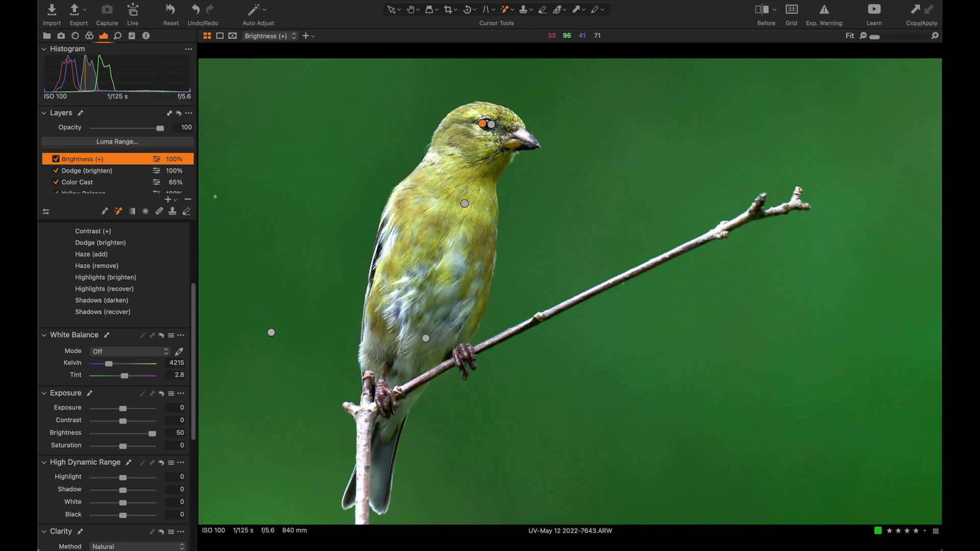
left_click(56, 160)
left_click(56, 171)
left_click(56, 171)
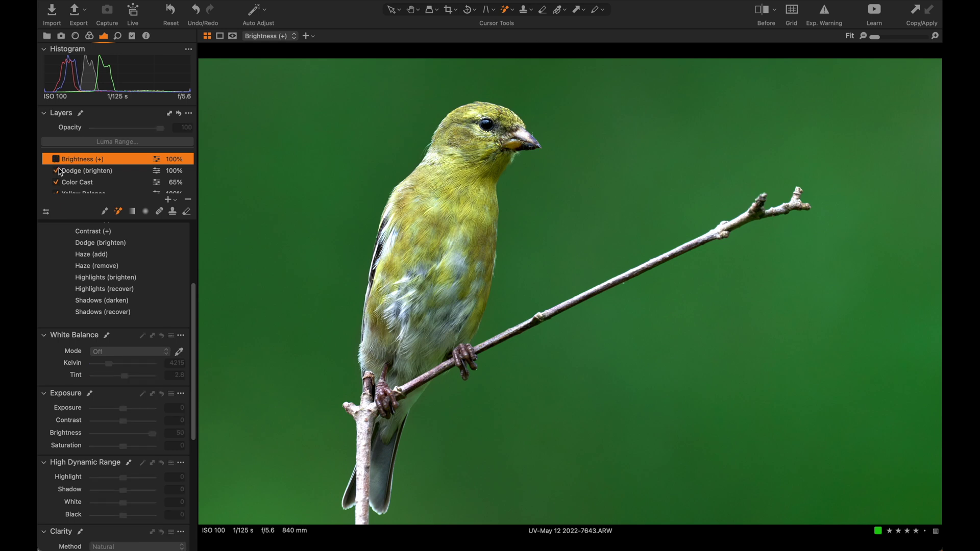
left_click(56, 159)
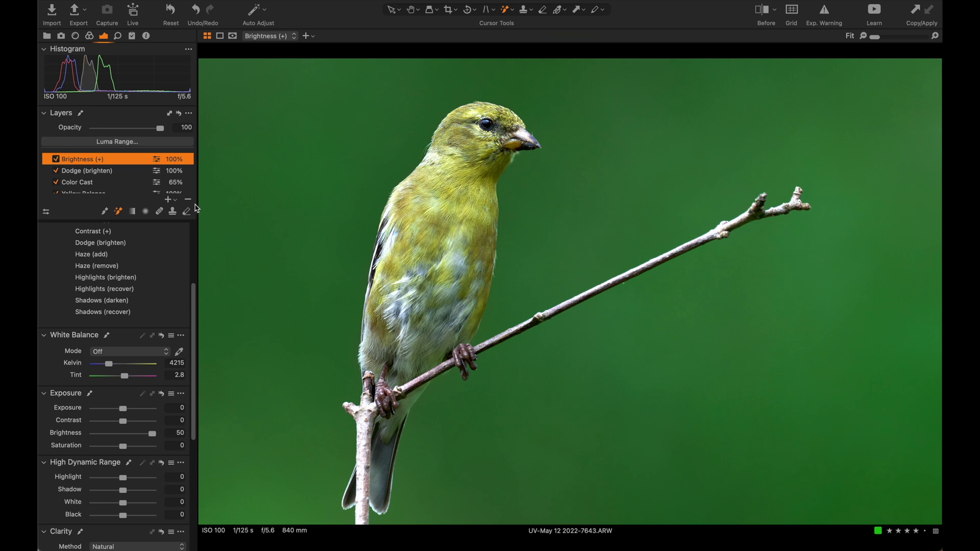
Check the exposure warning on the whole bird and on its belly feathers at 200% zoom, and turn the warning off
key("super+alt+e")
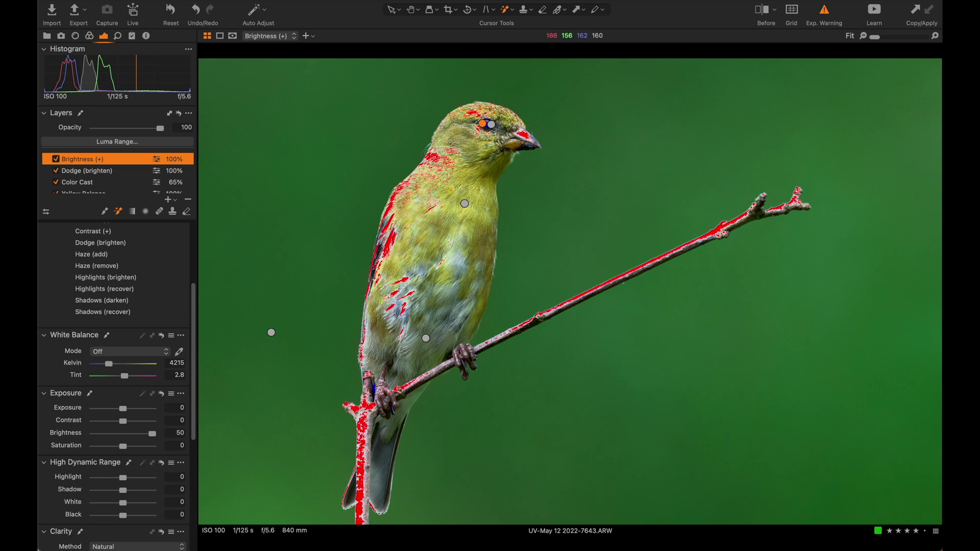
left_click(434, 320)
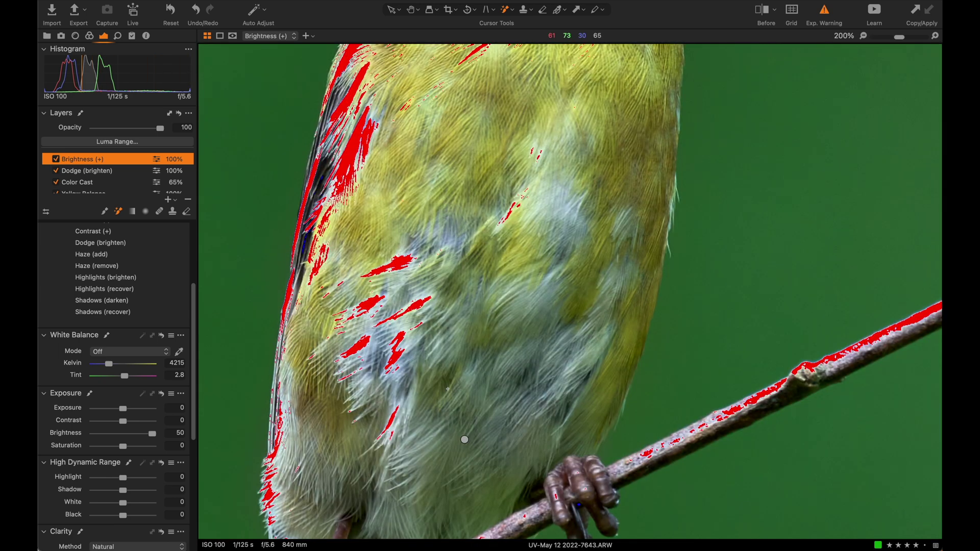
key("m")
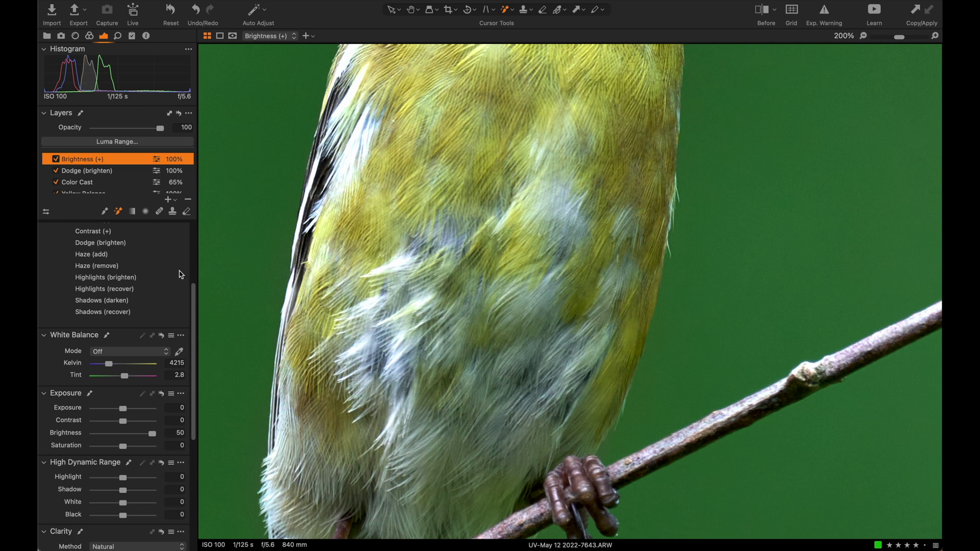
scroll(464, 439, "up", 2)
scroll(464, 439, "up", 1)
scroll(466, 442, "down", 5)
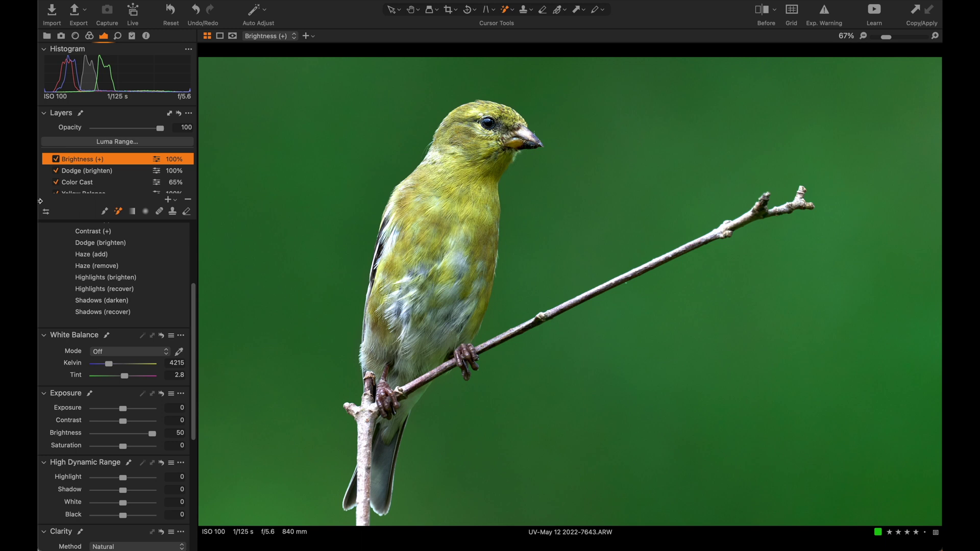
Review the layer list and compare the photo before and after editing with the split view swept across the full image
scroll(123, 182, "down", 3)
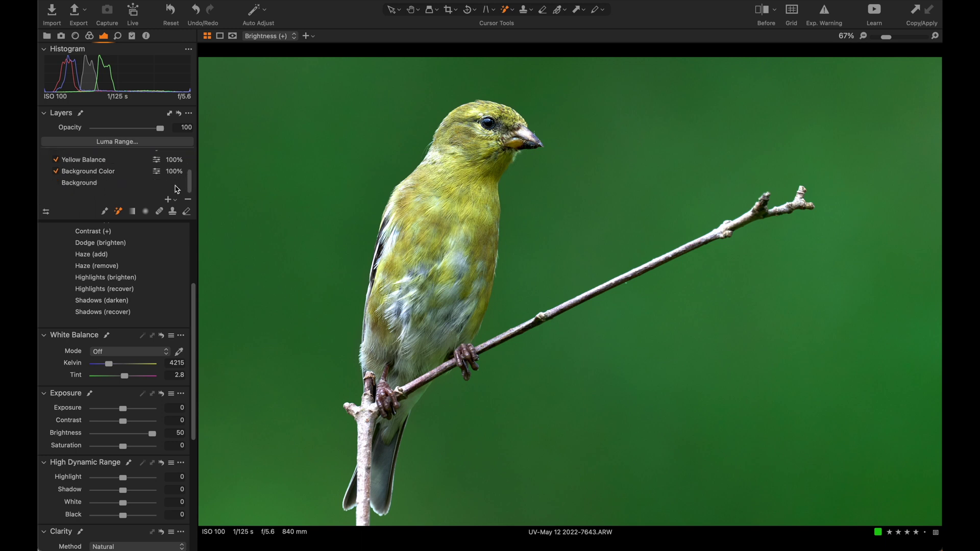
scroll(138, 182, "up", 3)
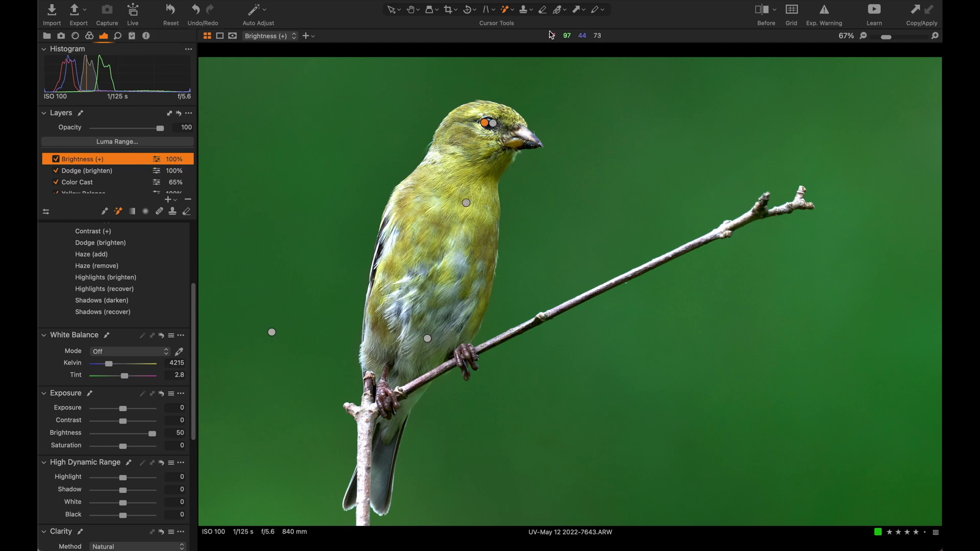
left_click(764, 11)
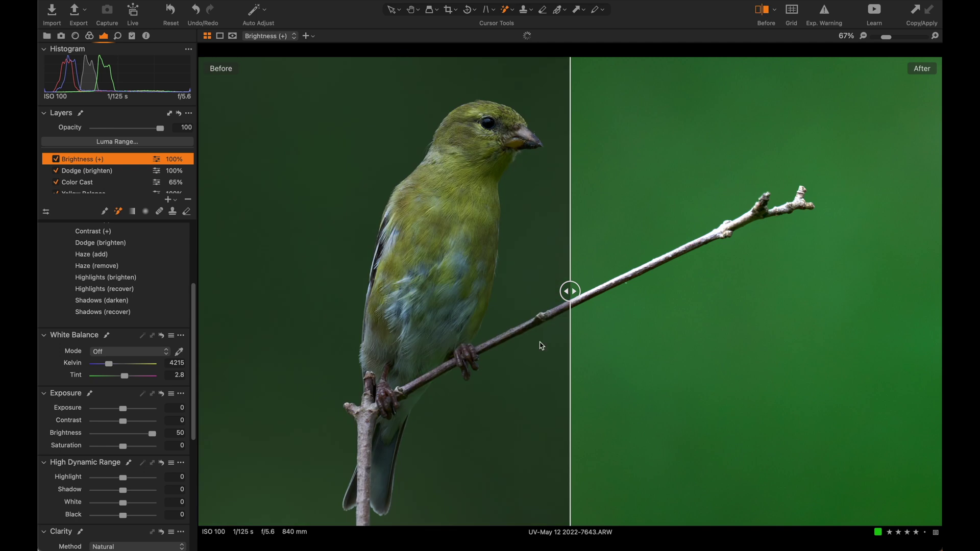
left_click_drag(577, 281, 939, 283)
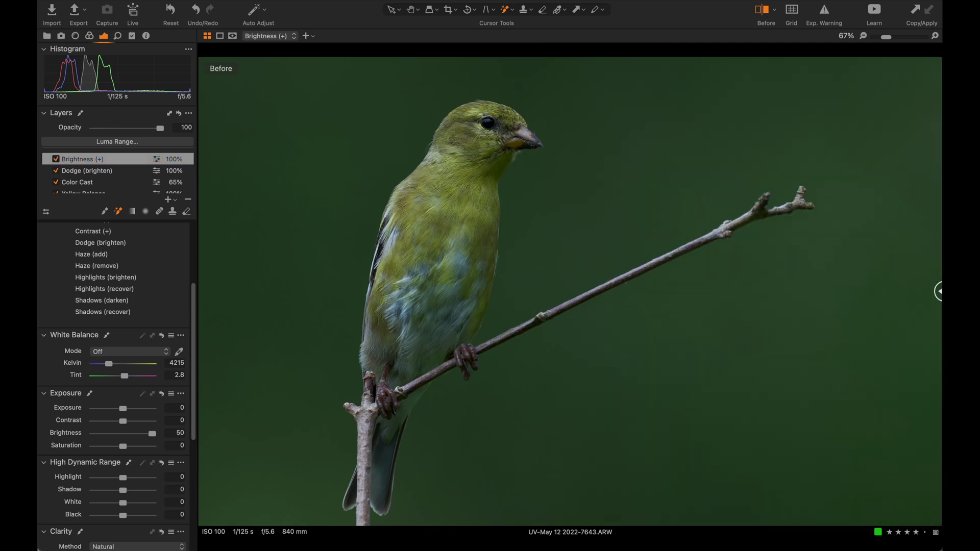
left_click_drag(939, 285, 200, 249)
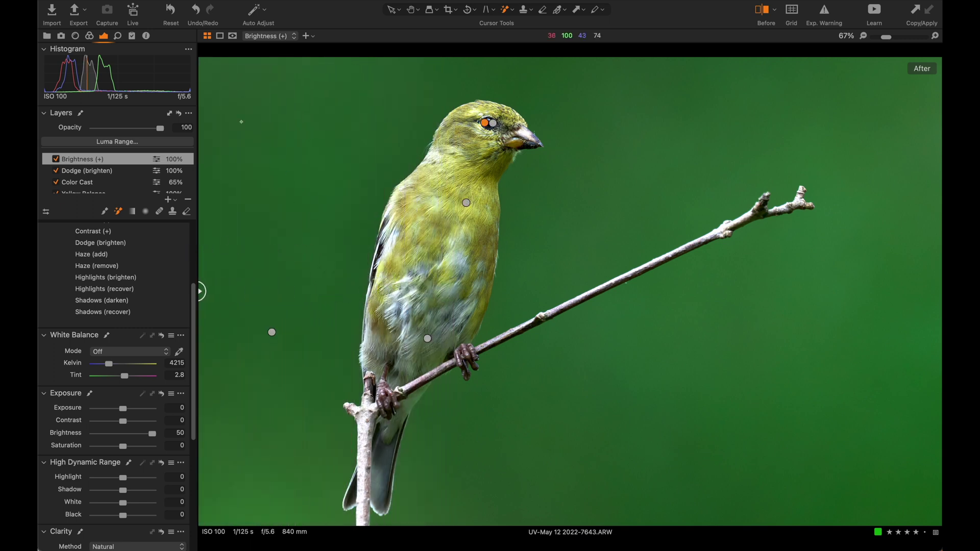